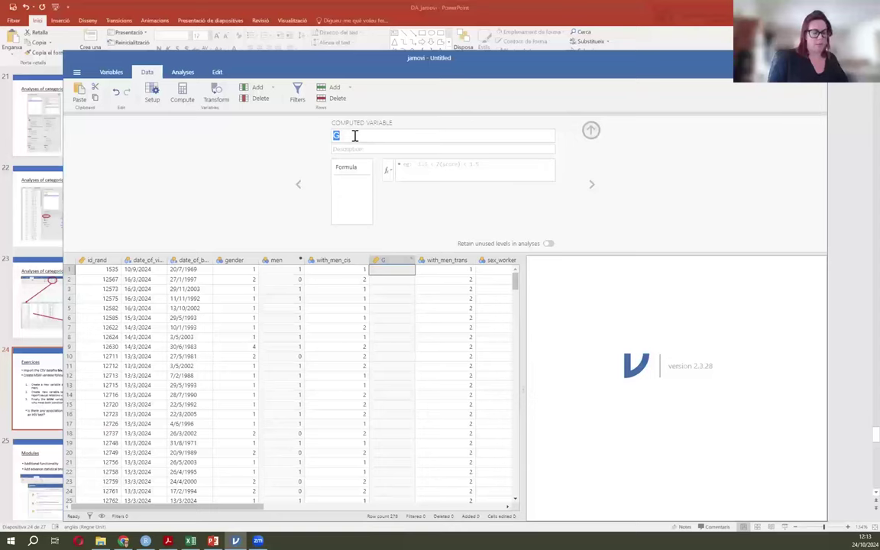
# - Name the new computed variable sex_with_men and define its formula as with_men_cis ==1 or with_men_trans==1
pyautogui.write('ex_')
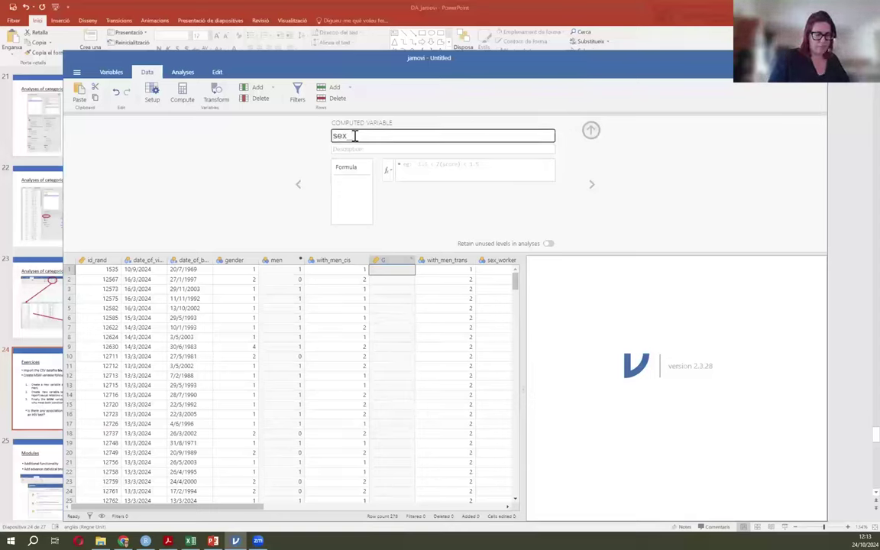
pyautogui.write('with_men')
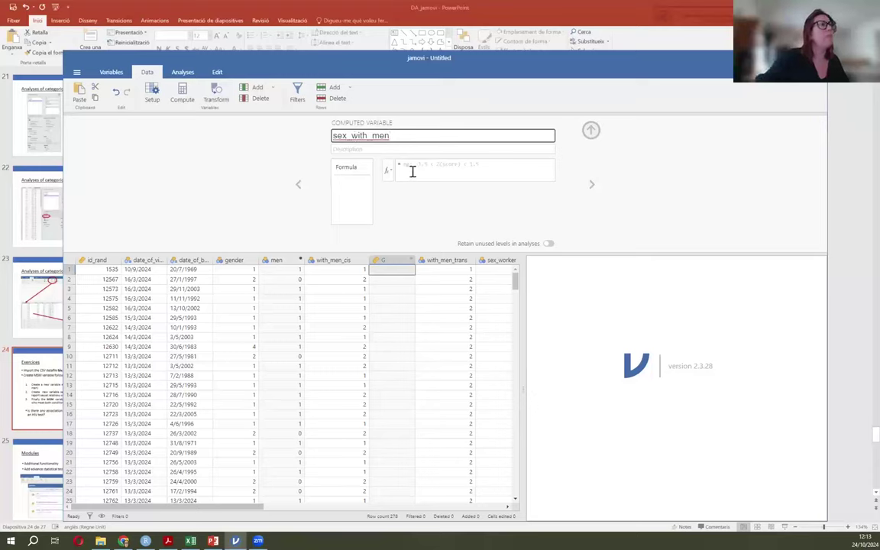
pyautogui.click(415, 165)
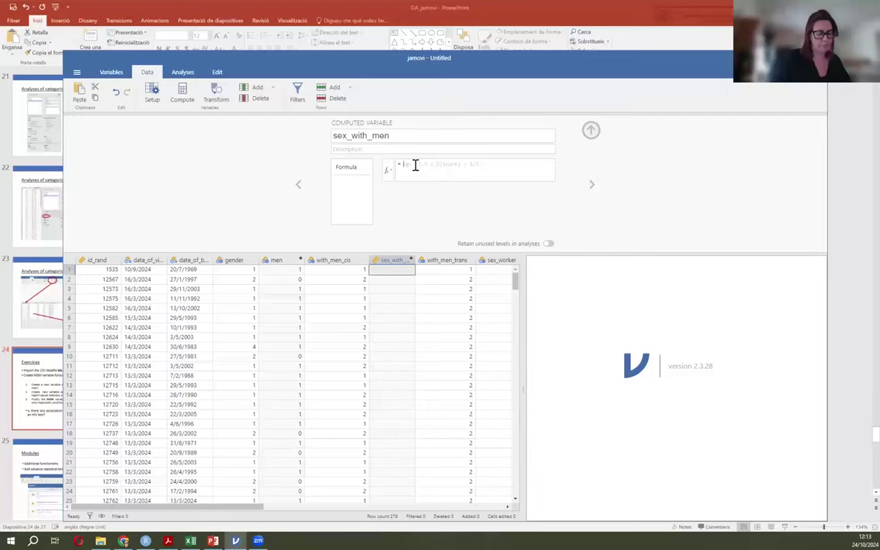
pyautogui.write('wit')
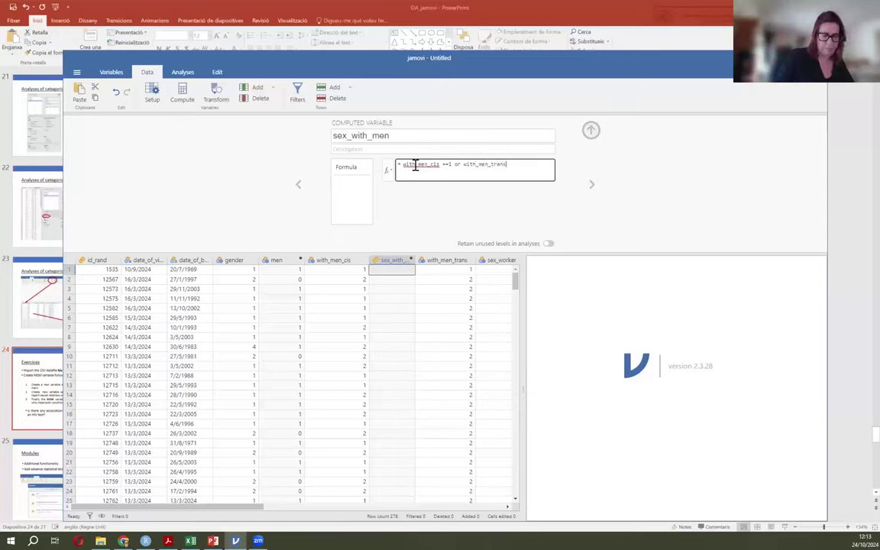
pyautogui.write('=')
pyautogui.press('BackSpace')
pyautogui.press('BackSpace')
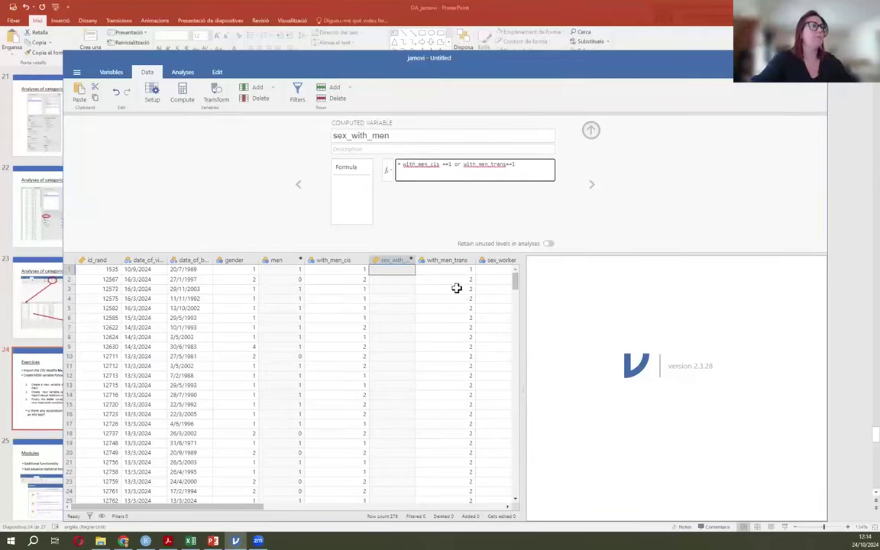
pyautogui.click(460, 221)
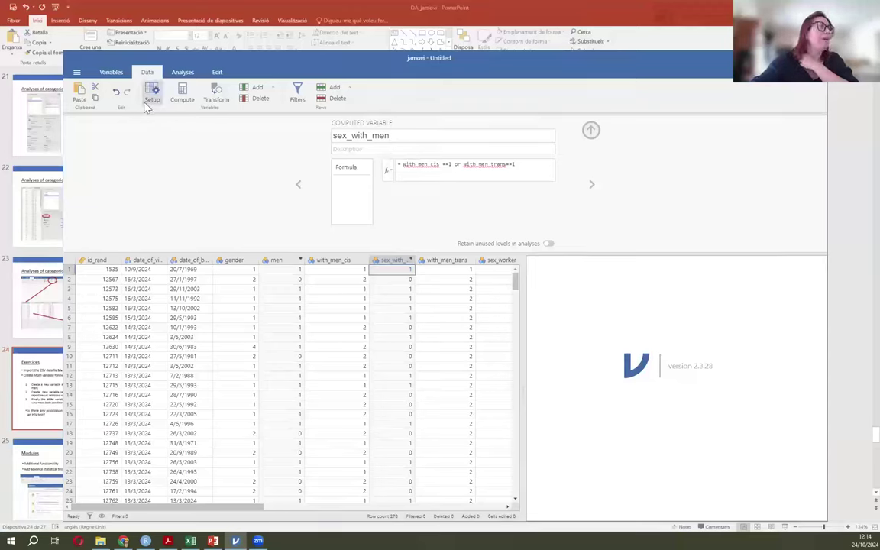
# - Add a computed variable named msm with the formula men==1 and sex_with_men ==1
pyautogui.click(182, 93)
pyautogui.moveTo(345, 136); pyautogui.dragTo(295, 139)
pyautogui.write('msm')
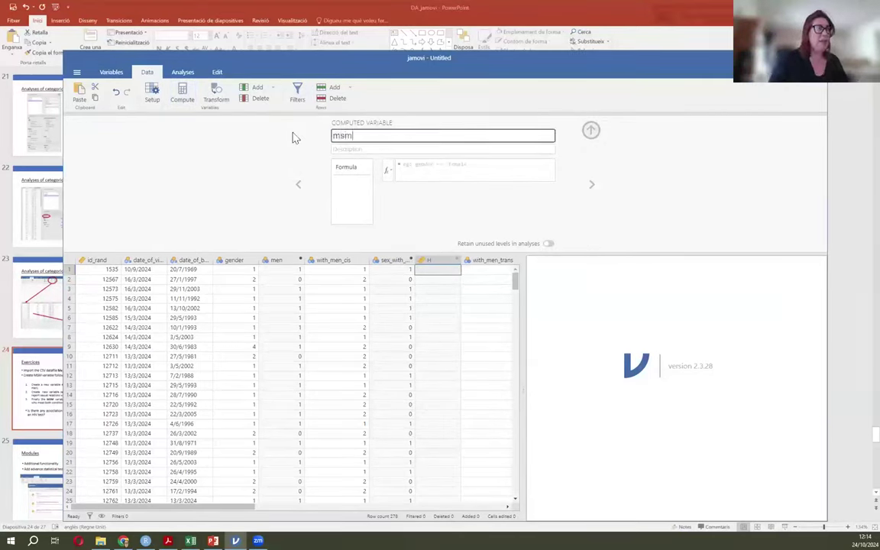
pyautogui.click(417, 168)
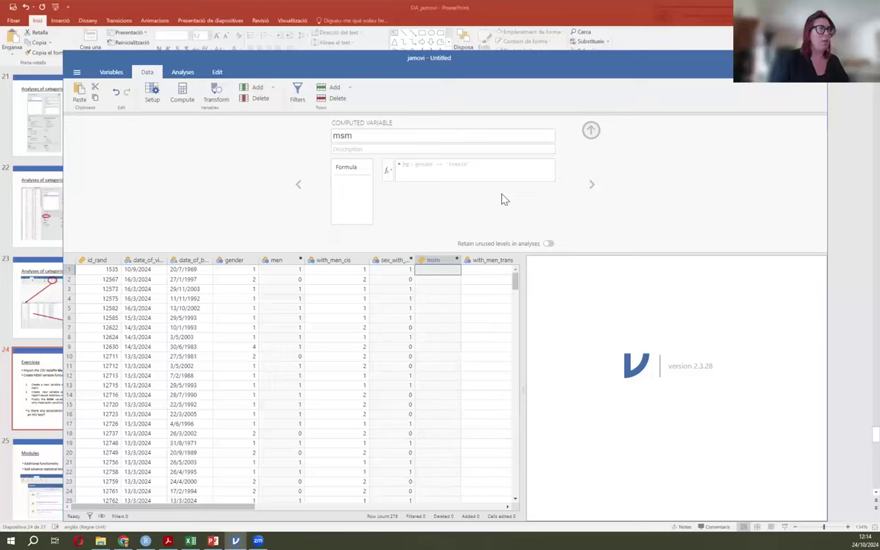
pyautogui.write('I')
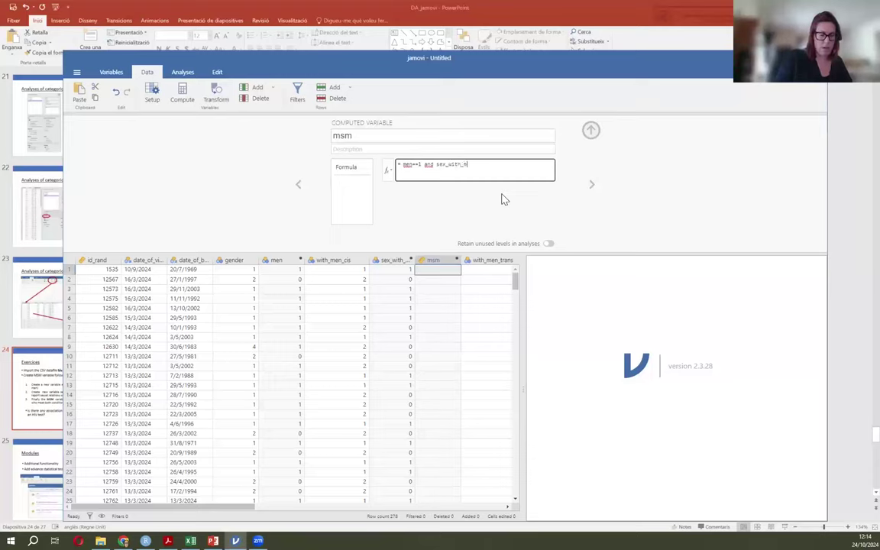
pyautogui.write('==1')
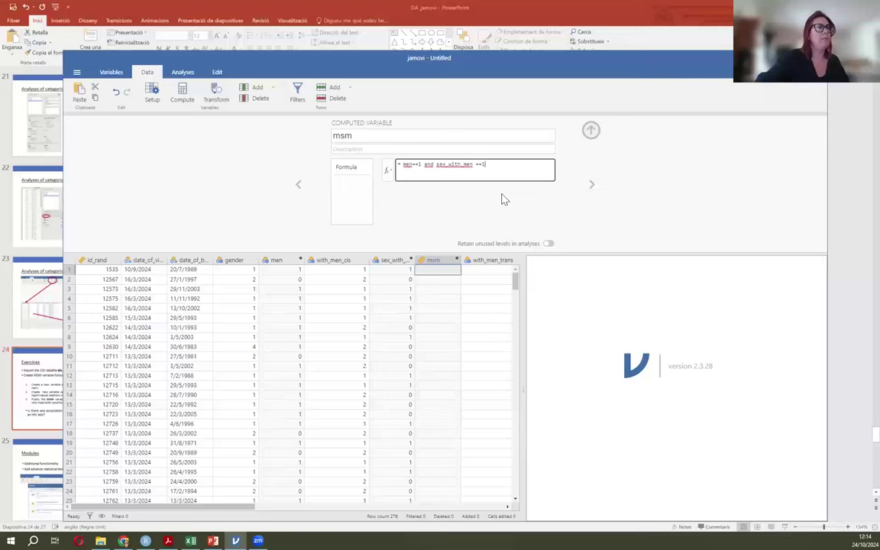
pyautogui.click(489, 273)
pyautogui.click(433, 261)
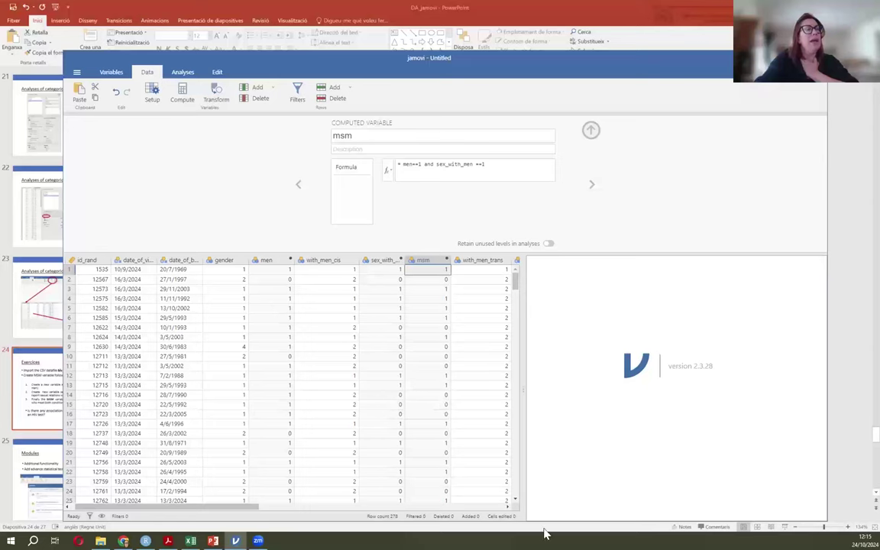
# - Read the association question on the PowerPoint exercise slide and look up the HIV test performed variable in the Excel codebook
pyautogui.moveTo(217, 535)
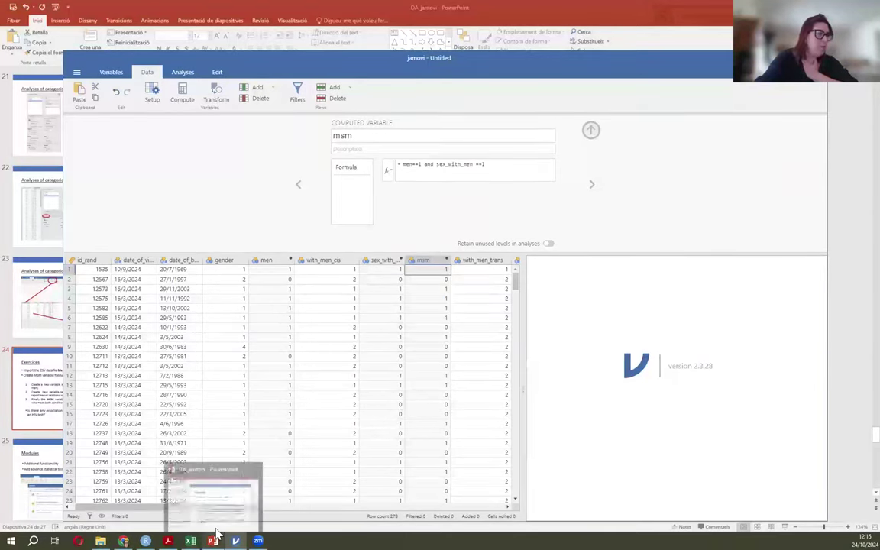
pyautogui.click(197, 481)
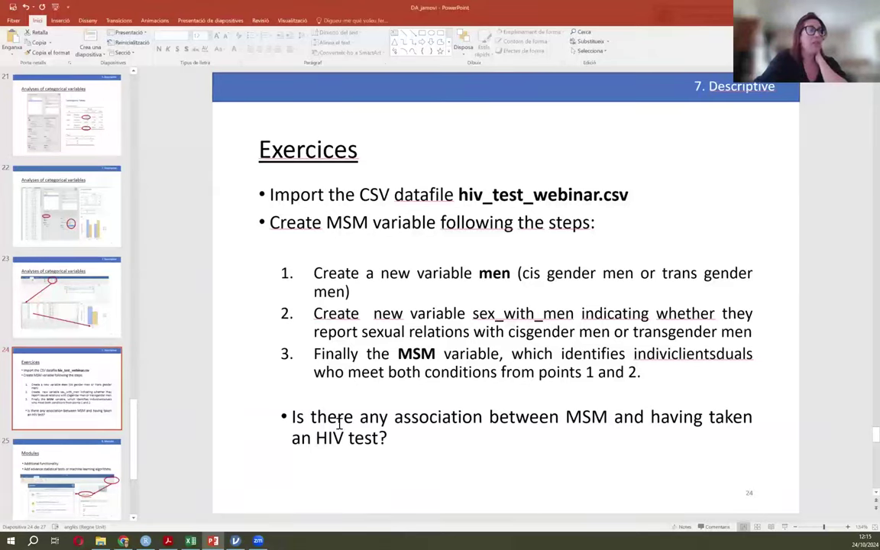
pyautogui.click(191, 539)
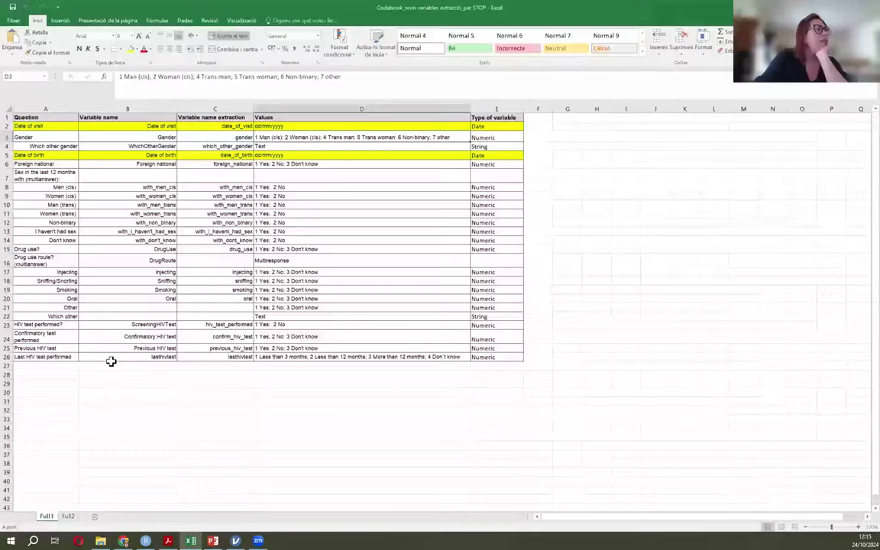
pyautogui.click(223, 326)
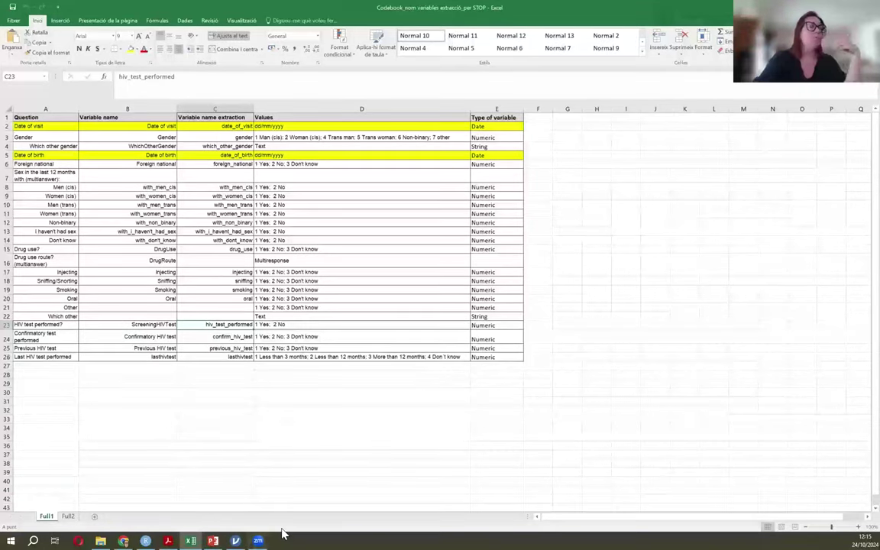
# - Switch to jamovi and create an independent samples contingency table with msm as rows and hiv_test_performed as columns
pyautogui.click(235, 540)
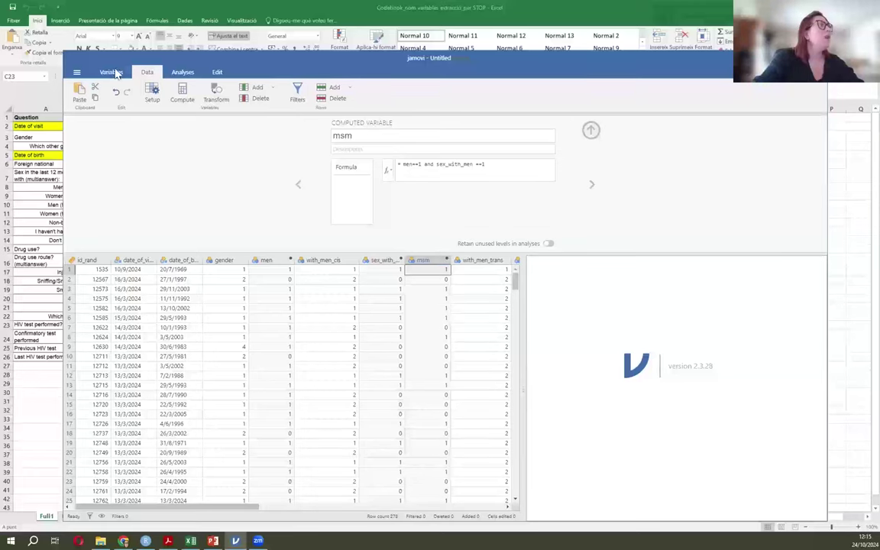
pyautogui.click(183, 73)
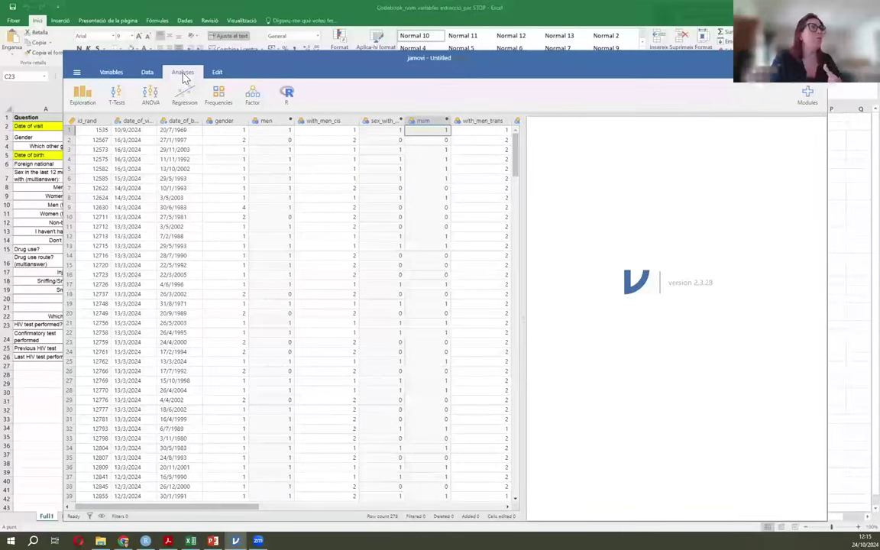
pyautogui.click(220, 96)
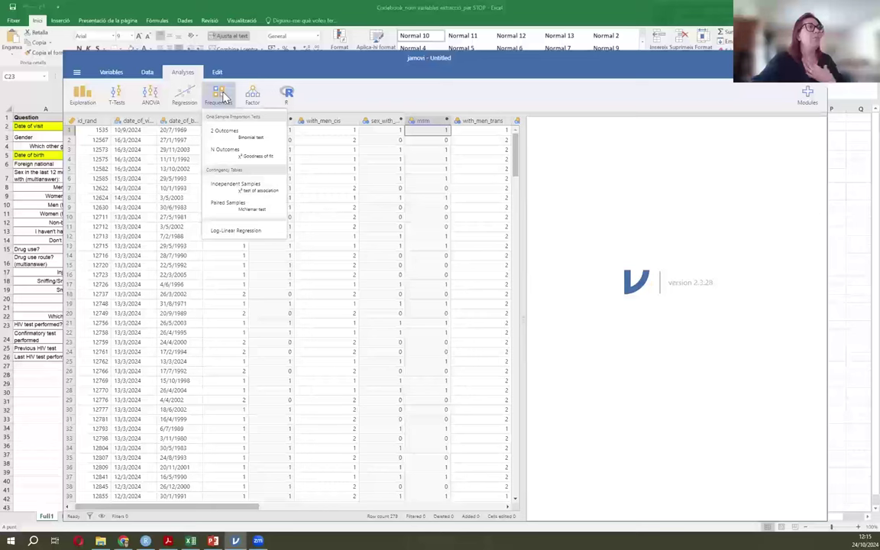
pyautogui.click(243, 192)
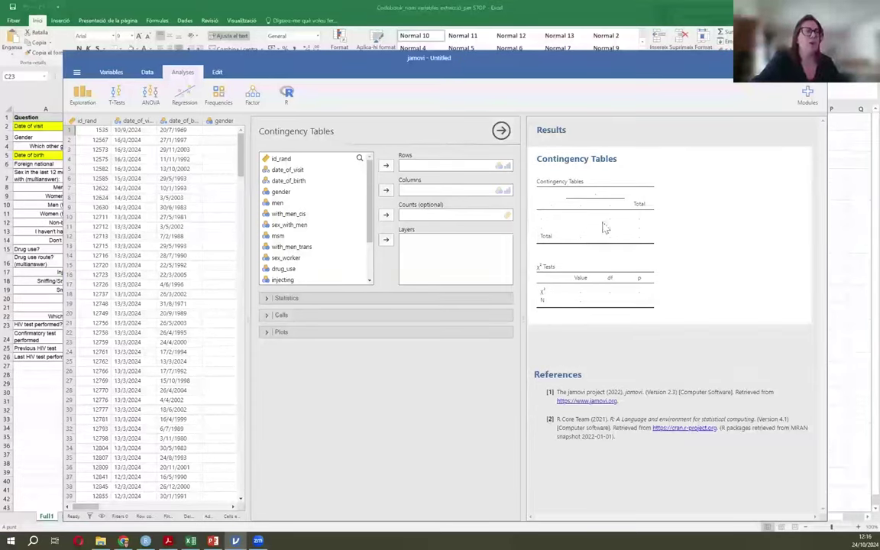
pyautogui.click(278, 236)
pyautogui.click(386, 165)
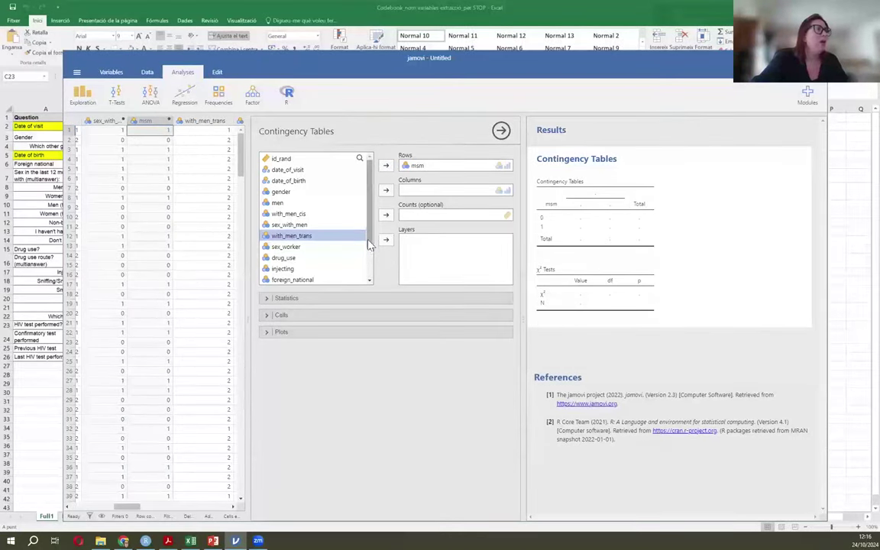
pyautogui.scroll(-2, 359, 244)
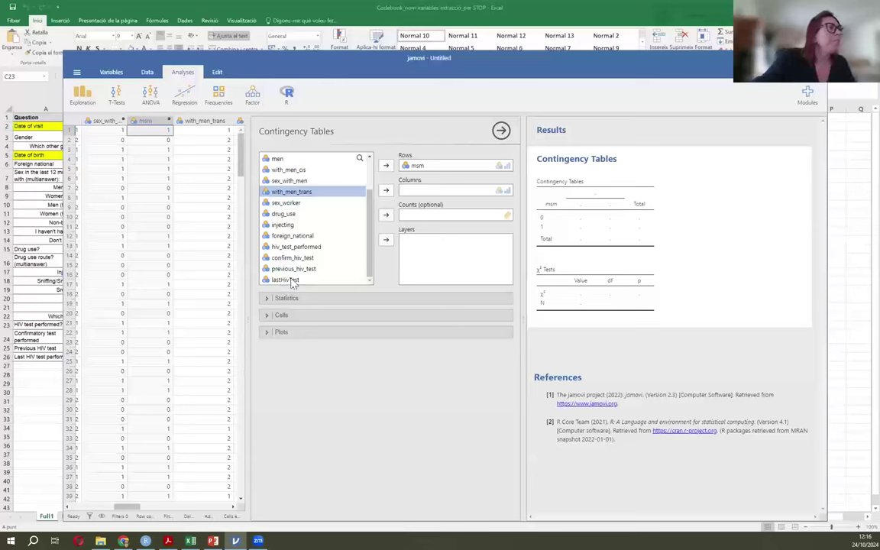
pyautogui.click(289, 247)
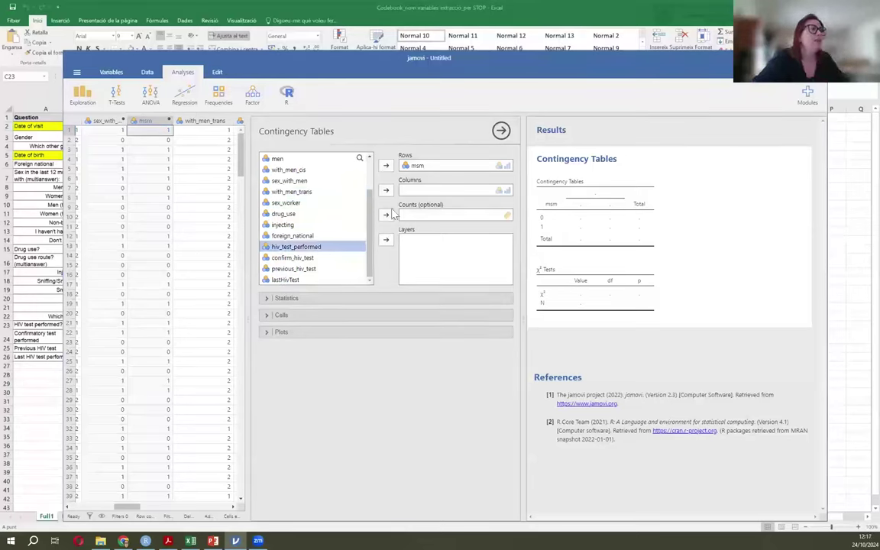
pyautogui.click(386, 192)
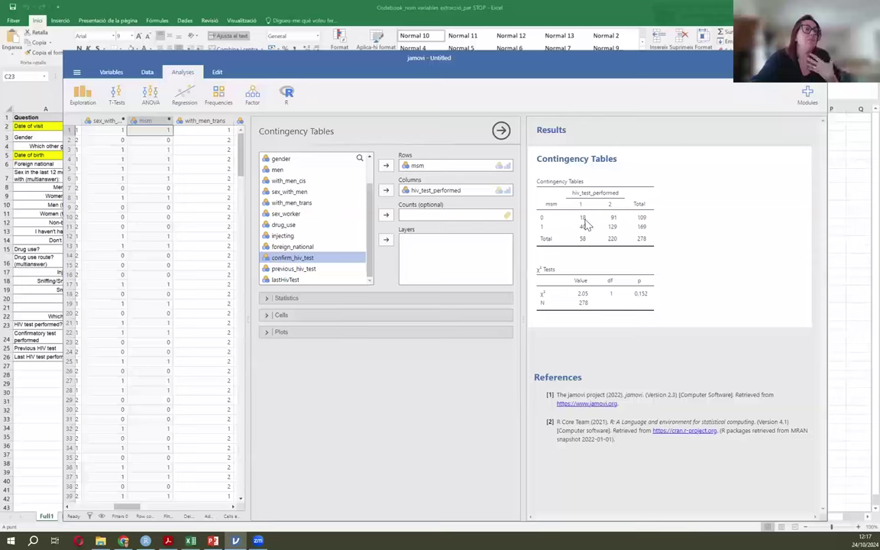
# - Add row percentages and a side-by-side bar plot to the msm contingency table, and widen the data view
pyautogui.click(269, 317)
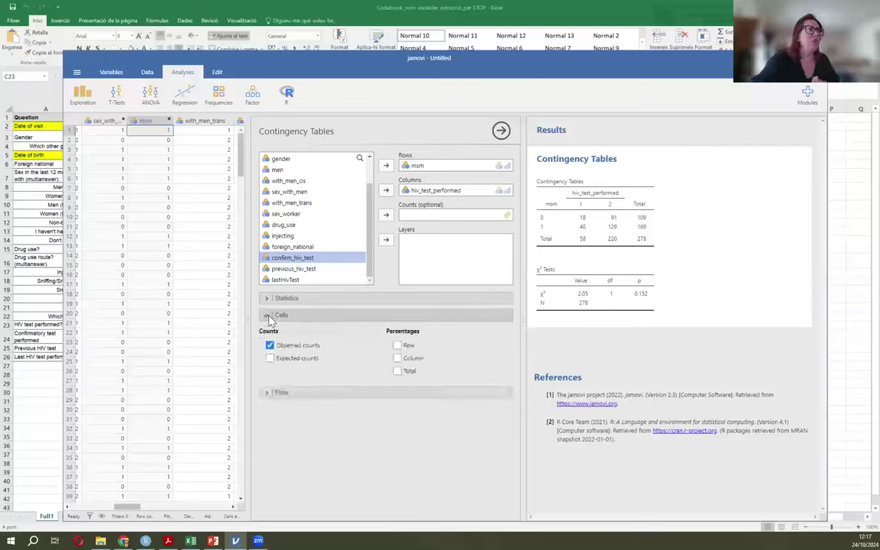
pyautogui.click(397, 346)
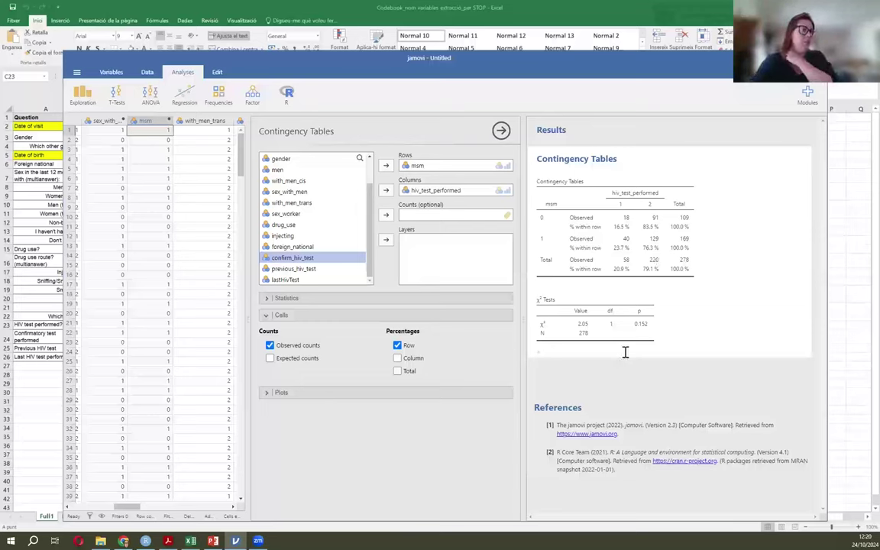
pyautogui.click(267, 392)
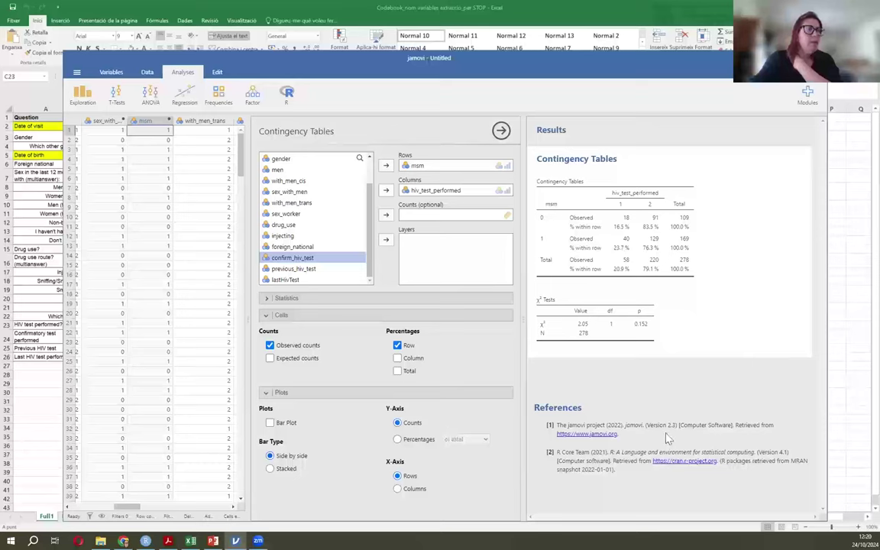
pyautogui.click(270, 423)
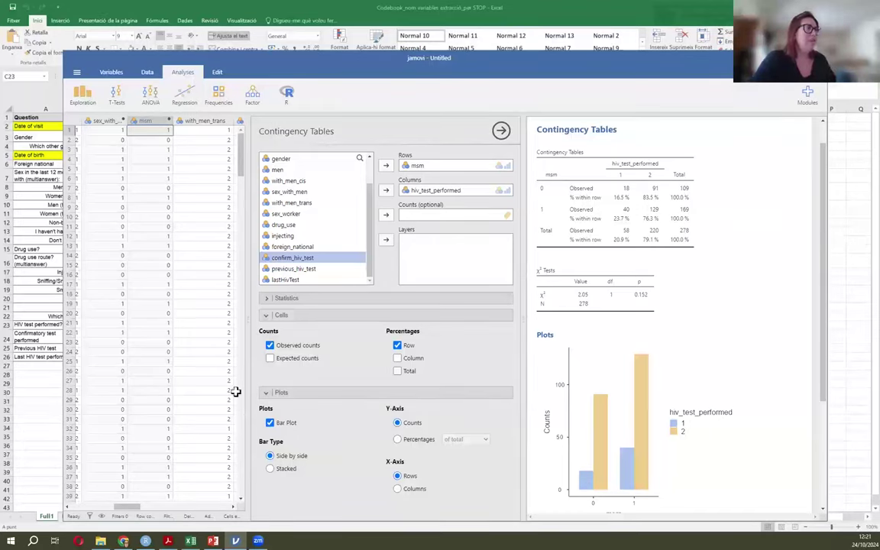
pyautogui.moveTo(245, 323); pyautogui.dragTo(282, 324)
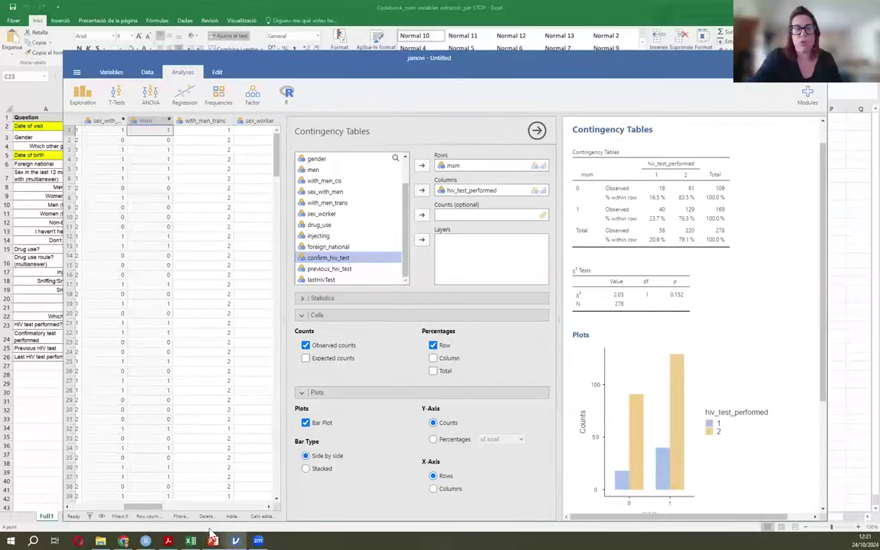
# - Switch to PowerPoint and start the slide show from the Exercices slide
pyautogui.moveTo(190, 538)
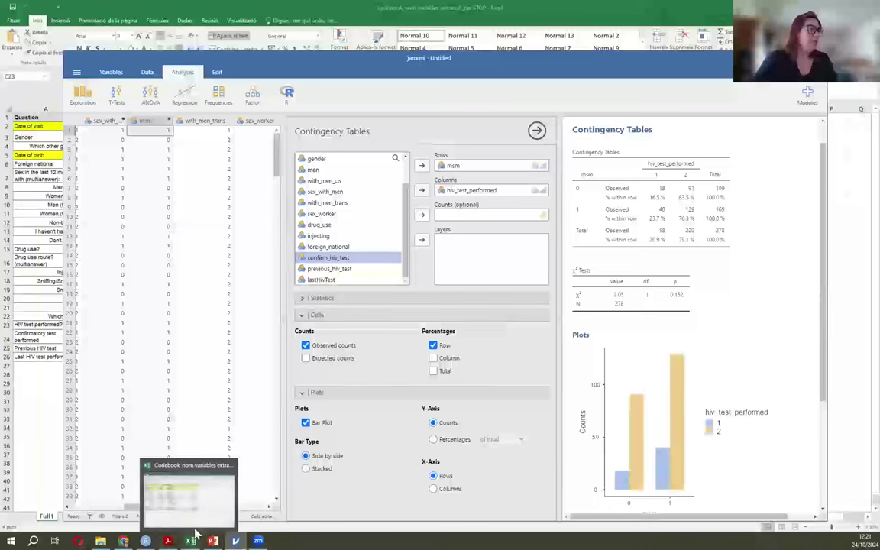
pyautogui.click(211, 536)
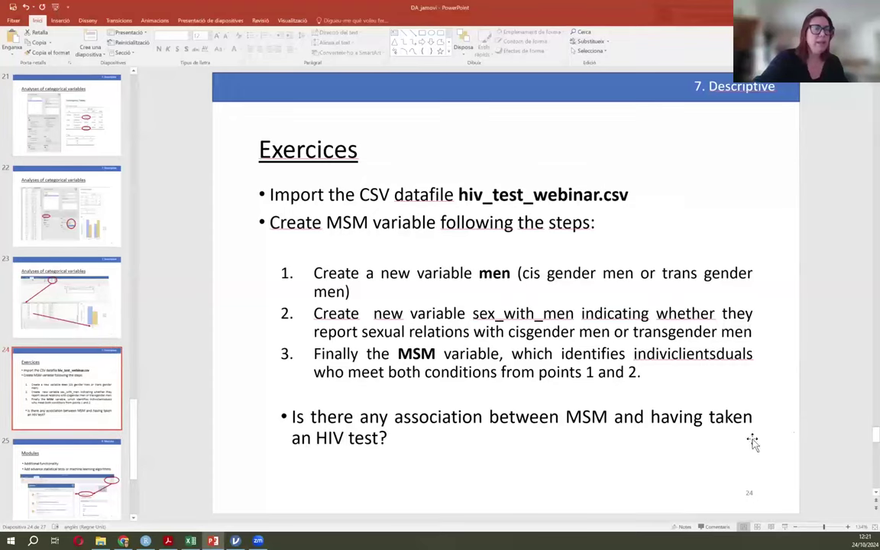
pyautogui.click(787, 528)
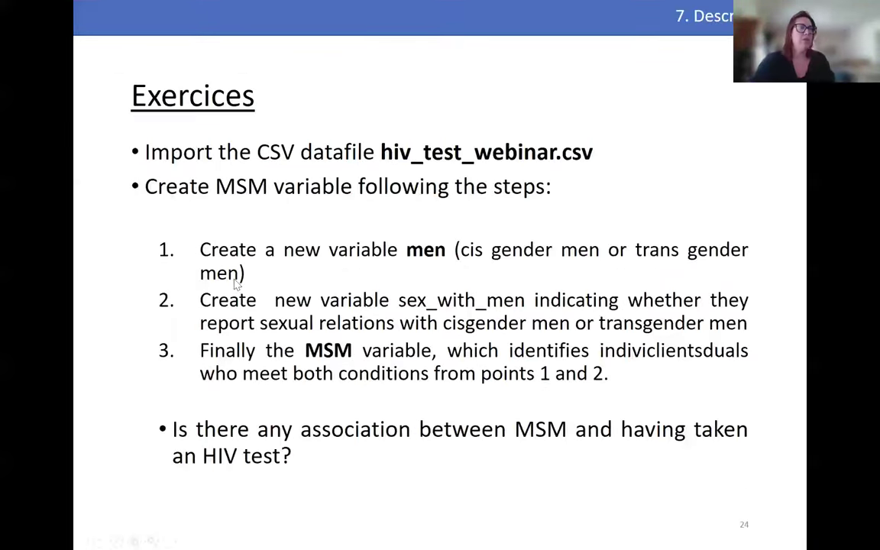